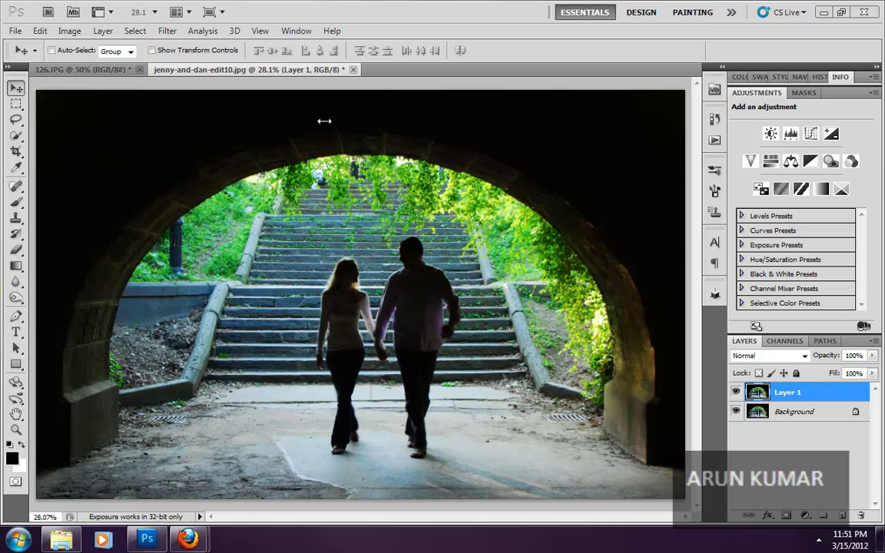
- Try a Levels adjustment on Layer 1 with the white input level at 142, and discard it
left_click(69, 31)
mouse_move(77, 66)
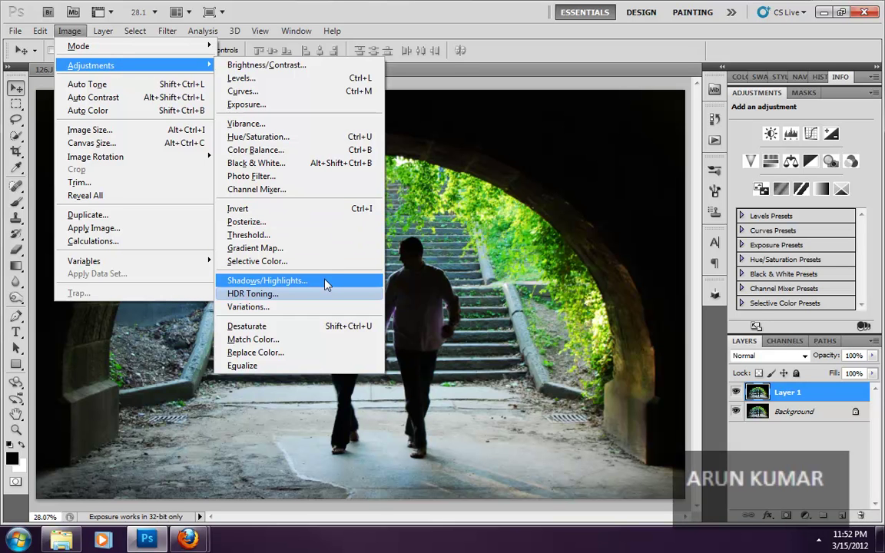
left_click(339, 79)
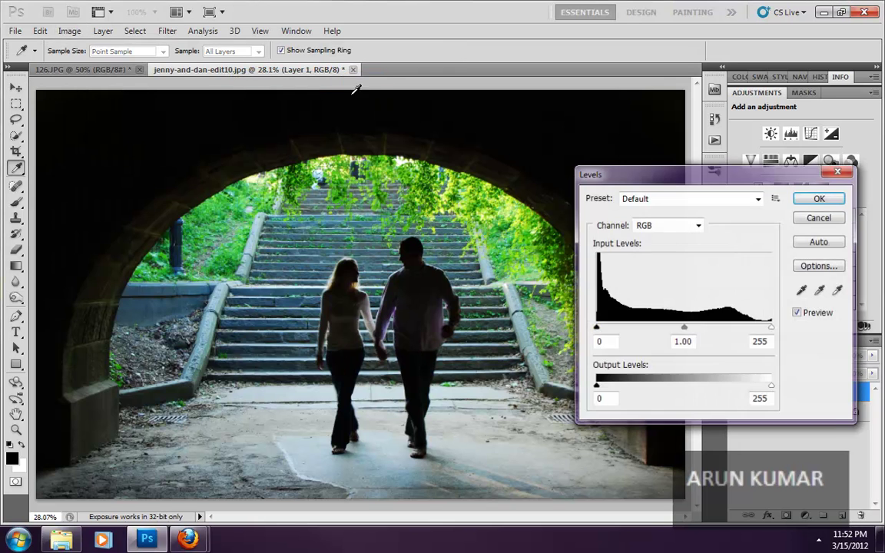
left_click_drag(655, 183, 643, 82)
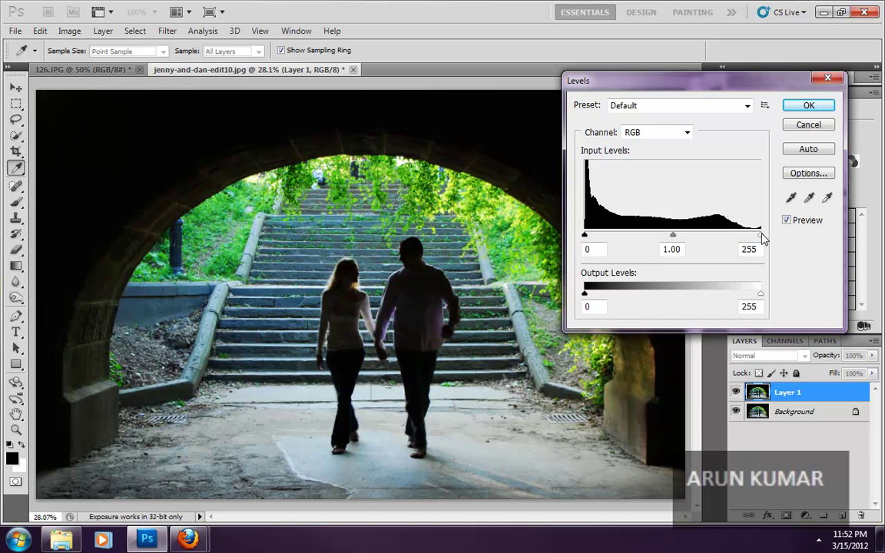
left_click_drag(762, 236, 684, 242)
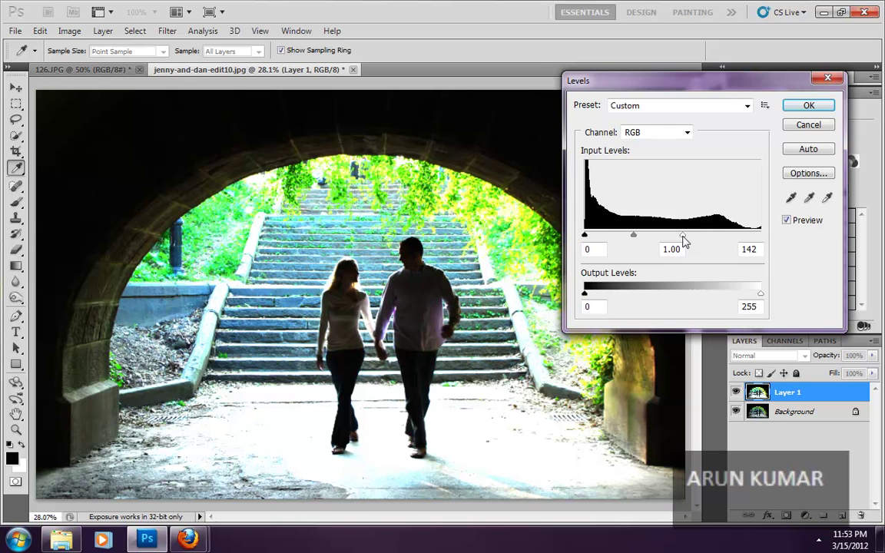
left_click_drag(684, 242, 684, 242)
left_click(809, 125)
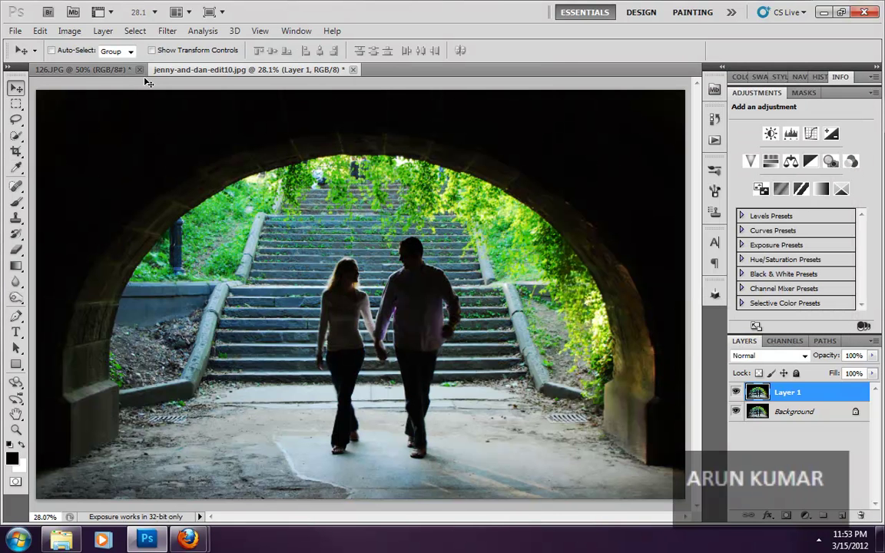
- Try a Curves adjustment on Layer 1 that raises the RGB midpoint to input 130, output 169, and discard it
left_click(68, 32)
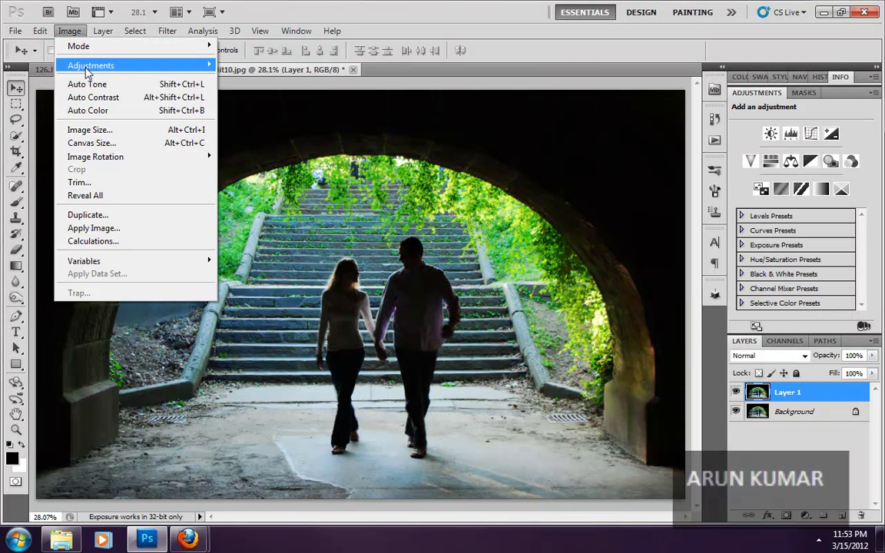
mouse_move(80, 65)
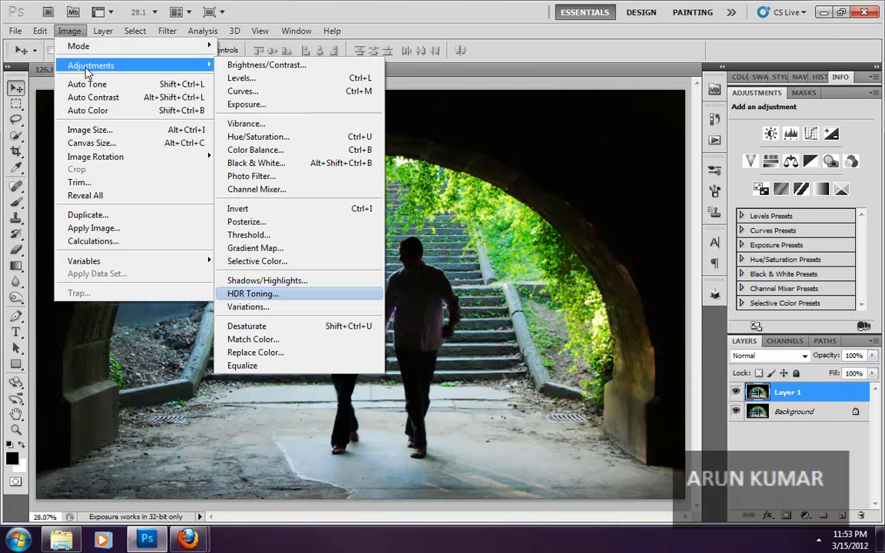
left_click(256, 92)
left_click_drag(615, 87, 630, 43)
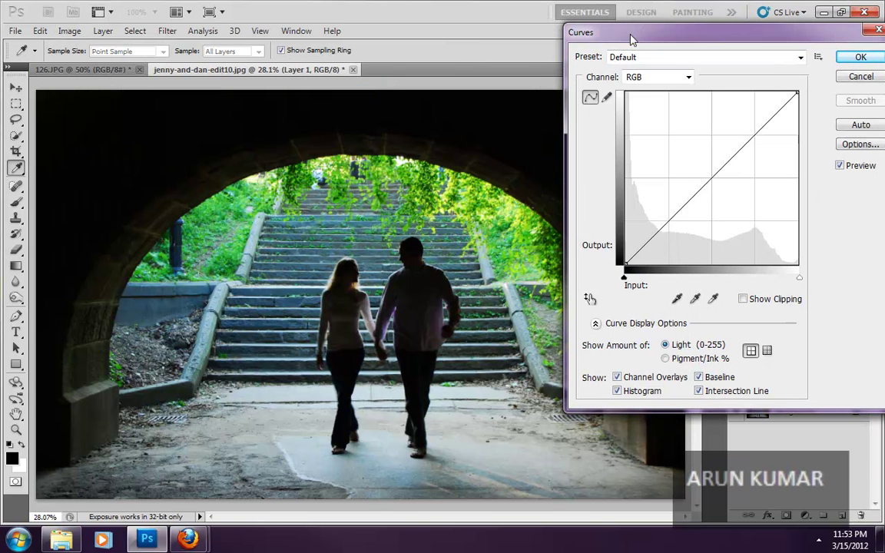
left_click(713, 178)
mouse_move(713, 177)
left_mouse_down()
mouse_move(710, 205)
mouse_move(711, 160)
left_mouse_up()
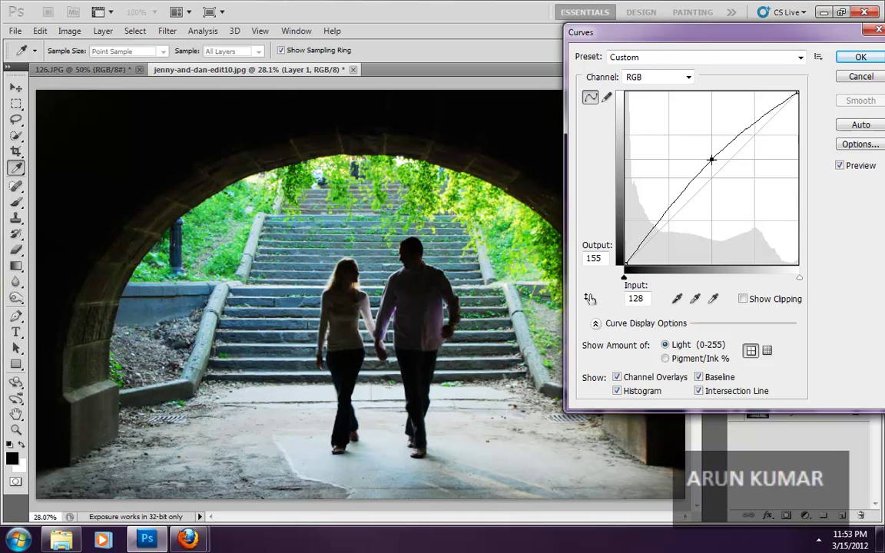
left_click_drag(712, 159, 712, 150)
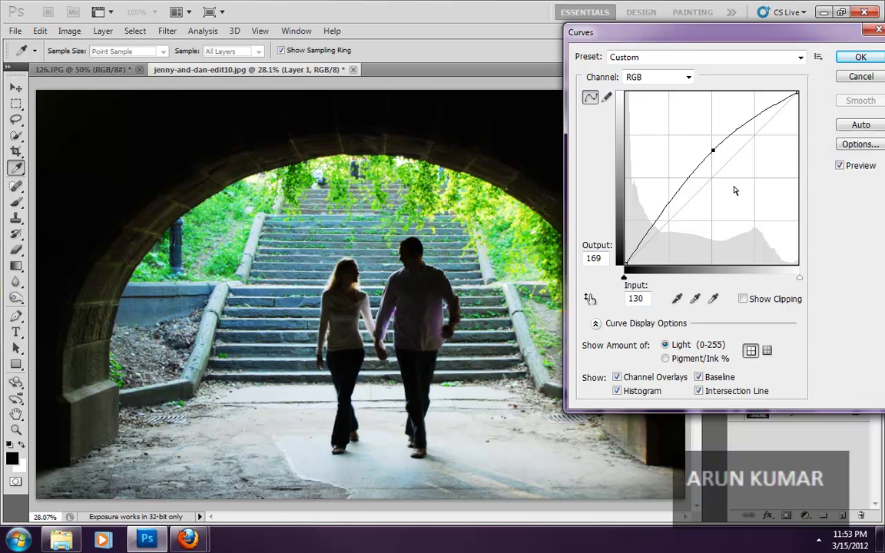
left_click(861, 76)
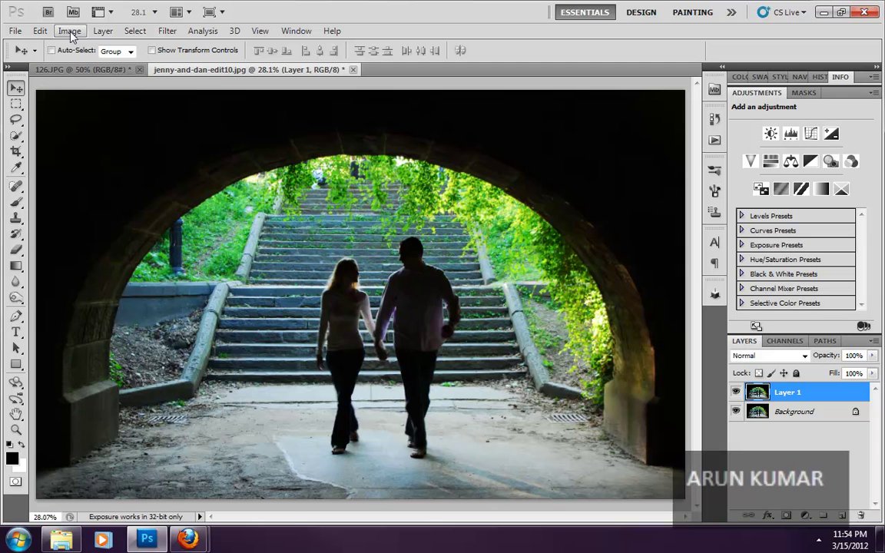
- Start Shadows/Highlights on Layer 1 with more options shown, setting the shadows to Amount 78%, Tonal Width 37% and Radius 62 px
left_click(70, 33)
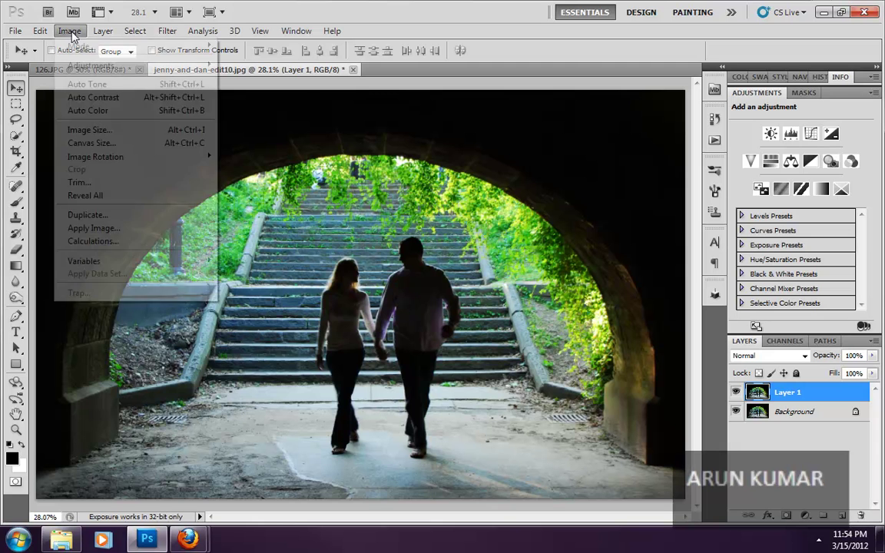
mouse_move(91, 65)
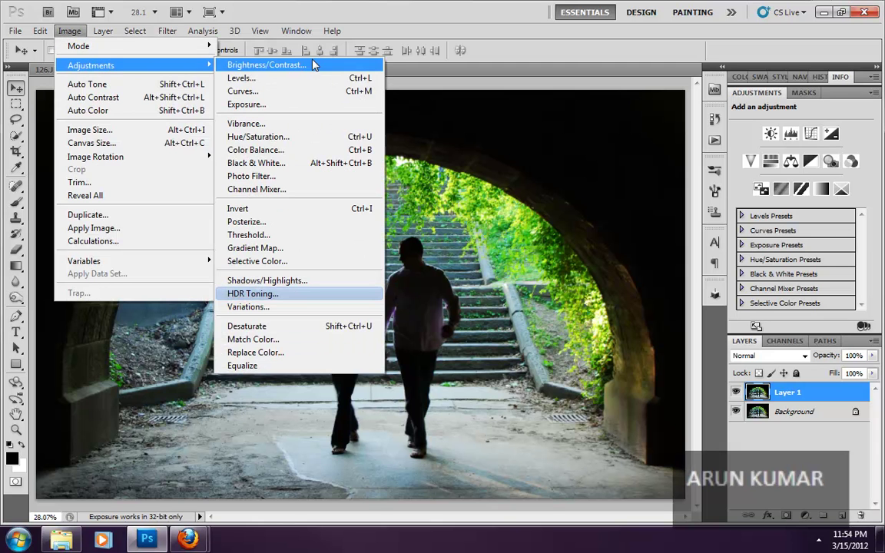
left_click(283, 282)
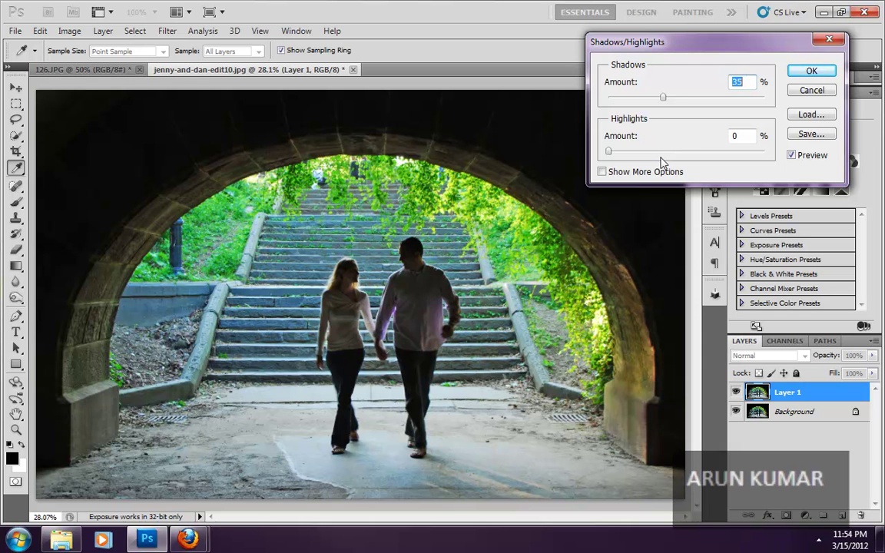
left_click(602, 172)
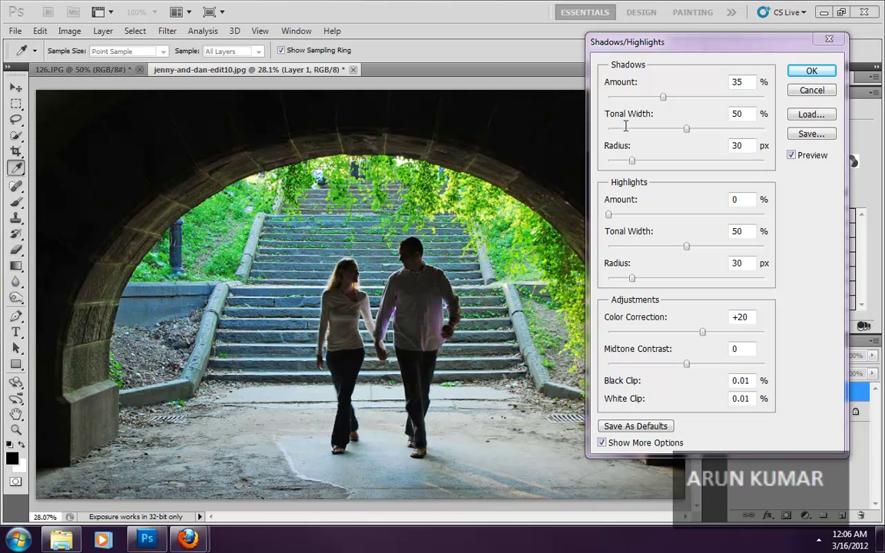
left_click(664, 96)
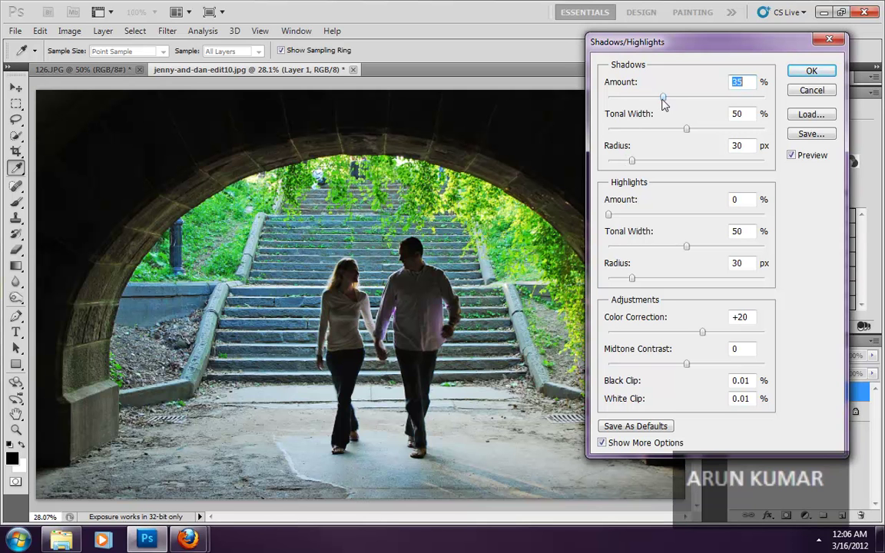
left_click_drag(664, 99, 734, 111)
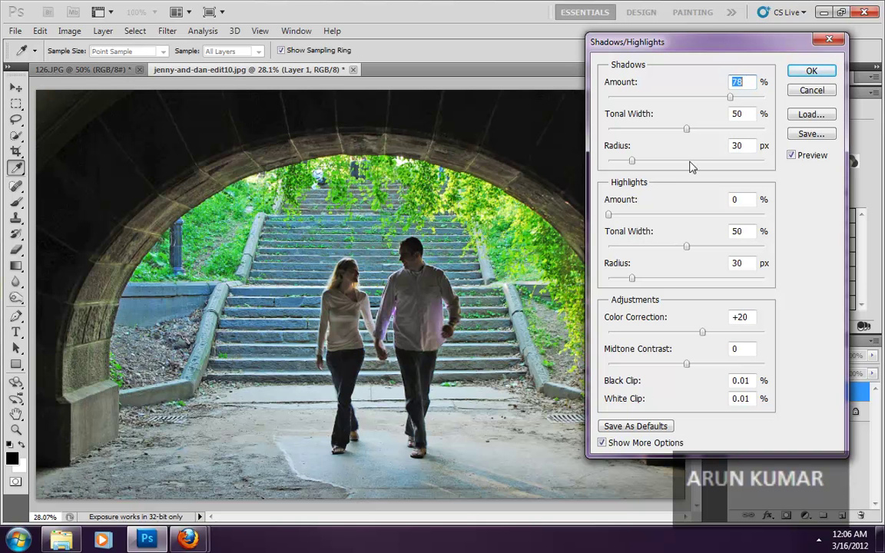
left_click_drag(689, 132, 668, 132)
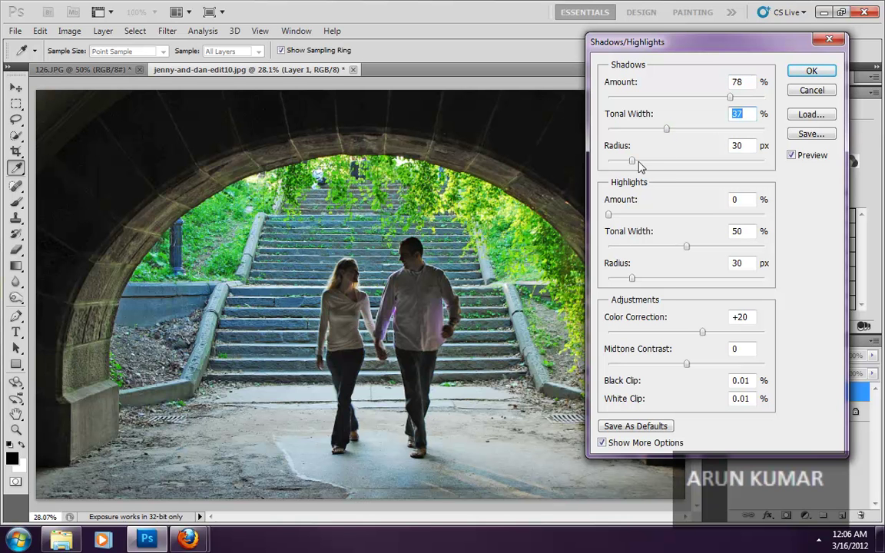
left_click_drag(632, 163, 658, 166)
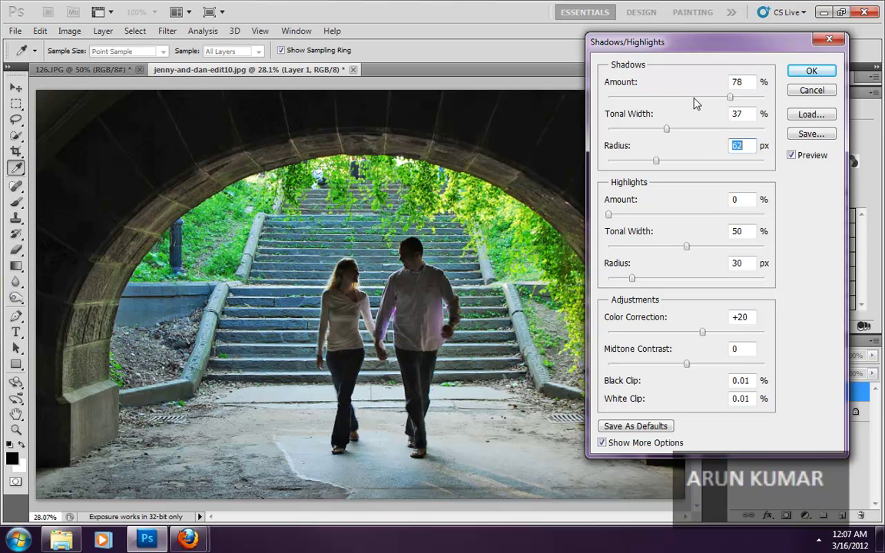
double_click(732, 82)
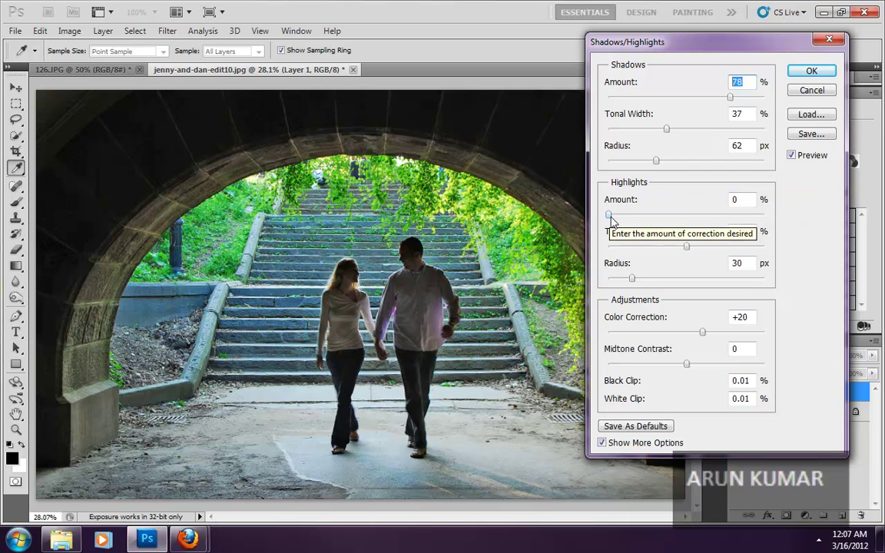
- Set the highlights to Amount 15%, Tonal Width 64% and Radius 58 px
left_click_drag(610, 215, 635, 229)
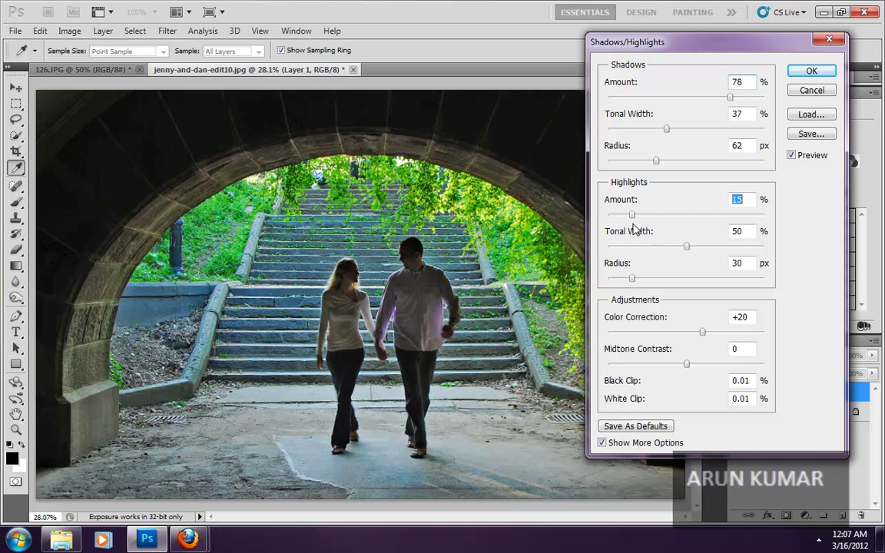
left_click(750, 197)
left_click_drag(687, 247, 710, 250)
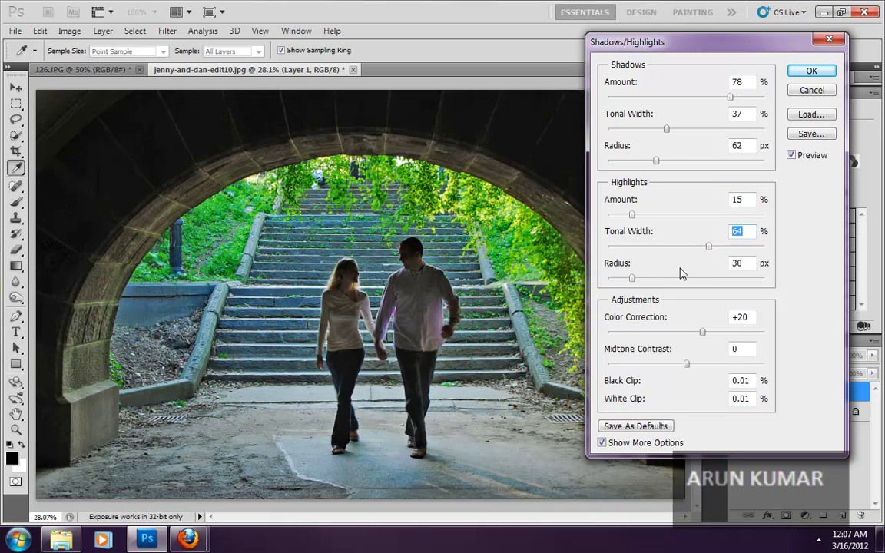
left_click_drag(633, 279, 653, 279)
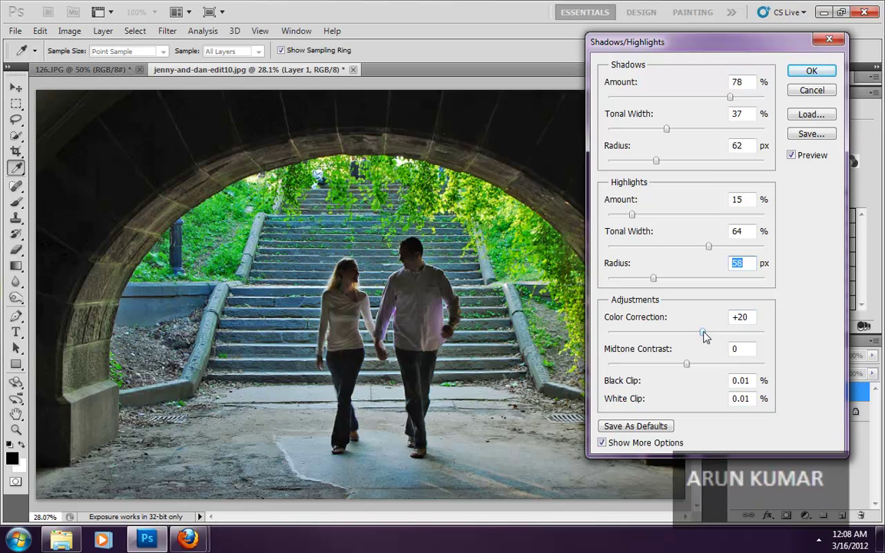
- Set Color Correction to +100 and Midtone Contrast to -21, and compare the photo with and without the preview
left_click_drag(705, 336, 771, 339)
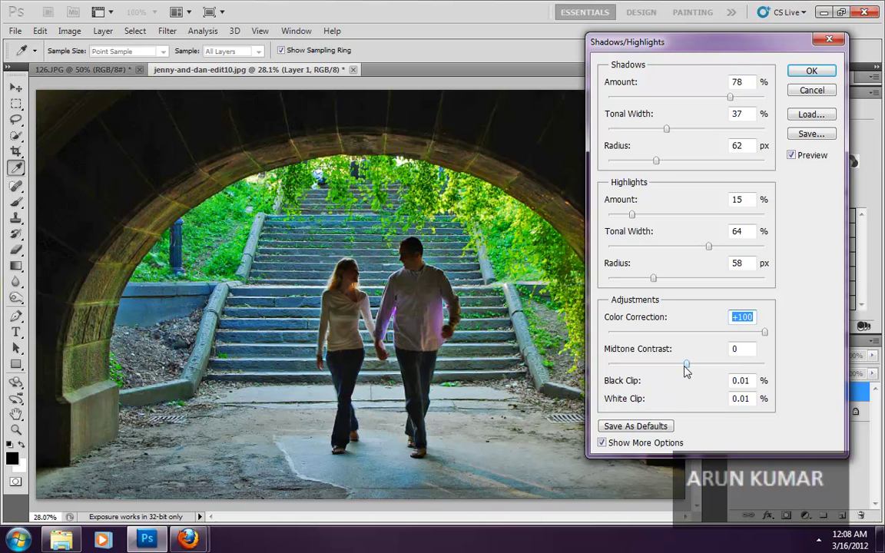
left_click_drag(687, 369, 670, 386)
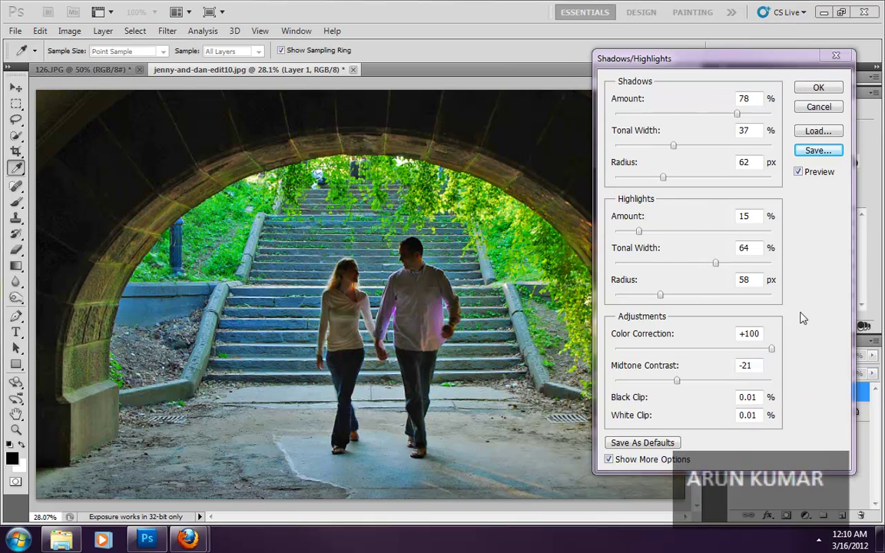
left_click(803, 176)
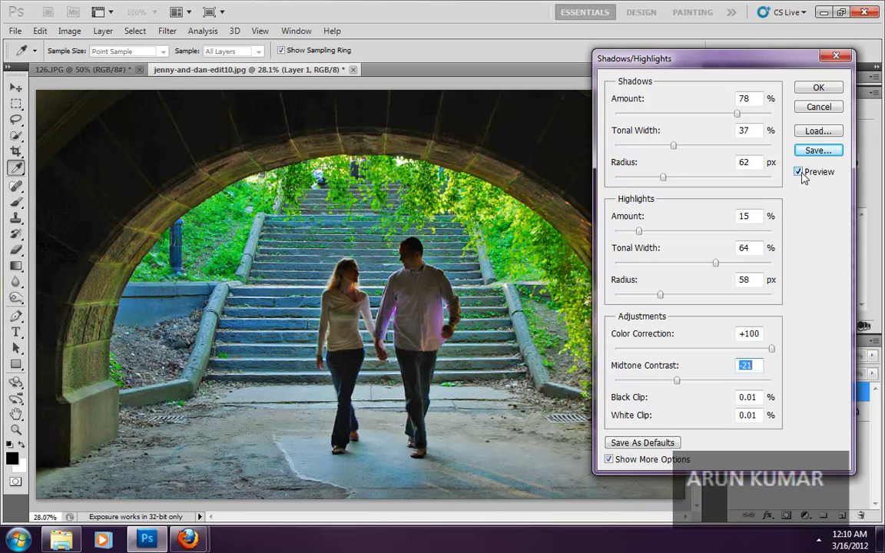
left_click(800, 173)
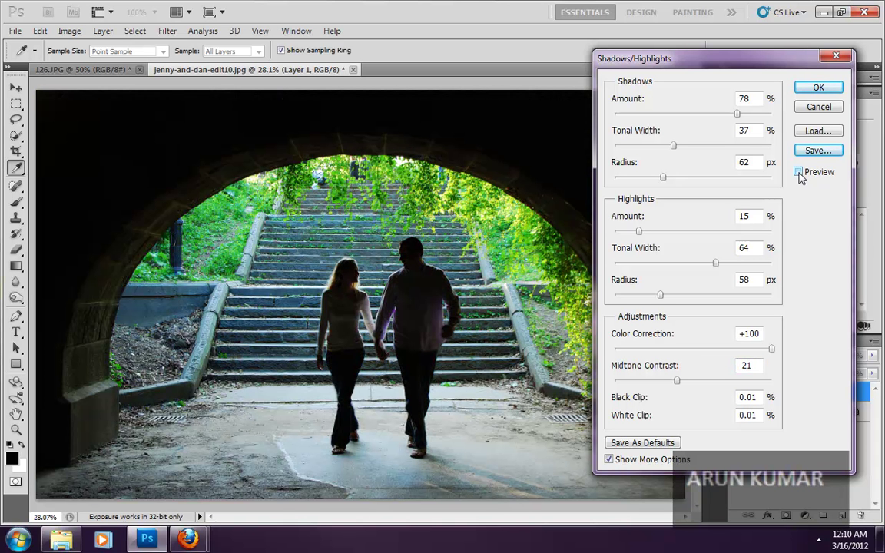
left_click(799, 172)
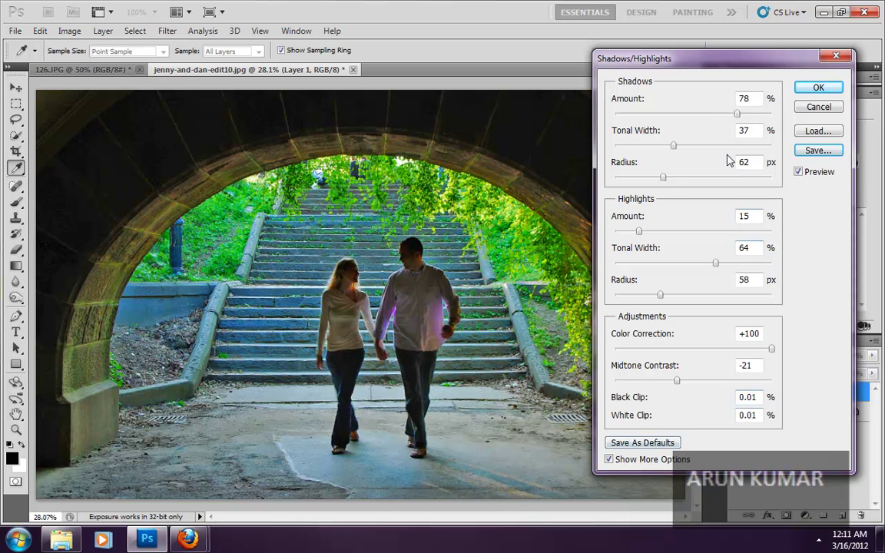
- Save the Shadows/Highlights settings to the Desktop as Untitled.shh, replacing the existing file
left_click(819, 150)
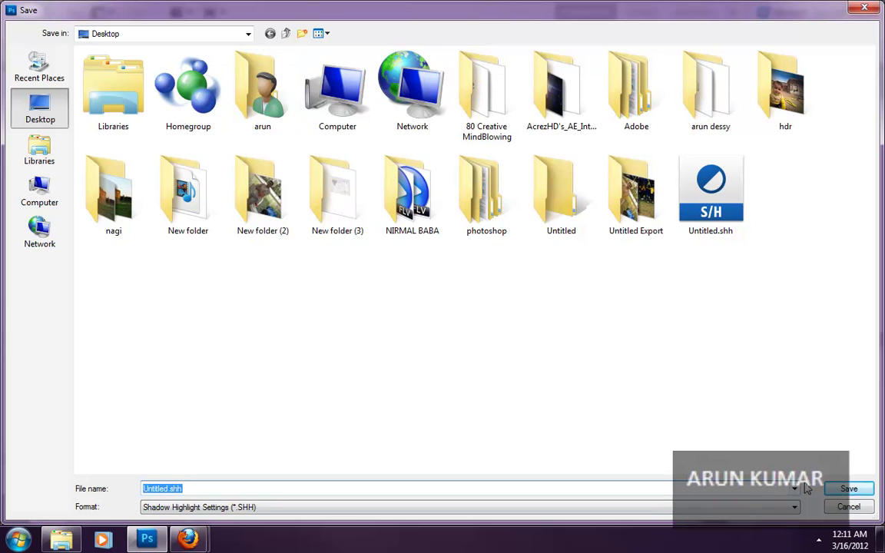
left_click(848, 491)
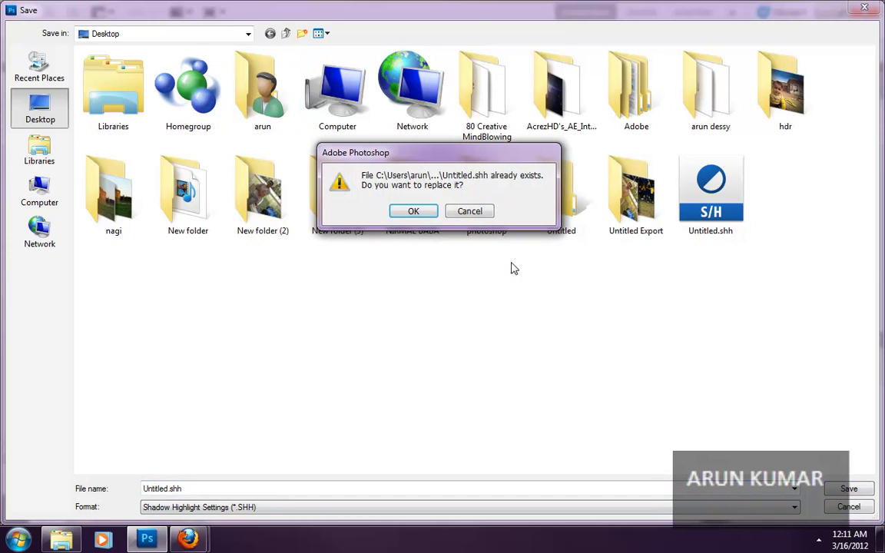
left_click(413, 217)
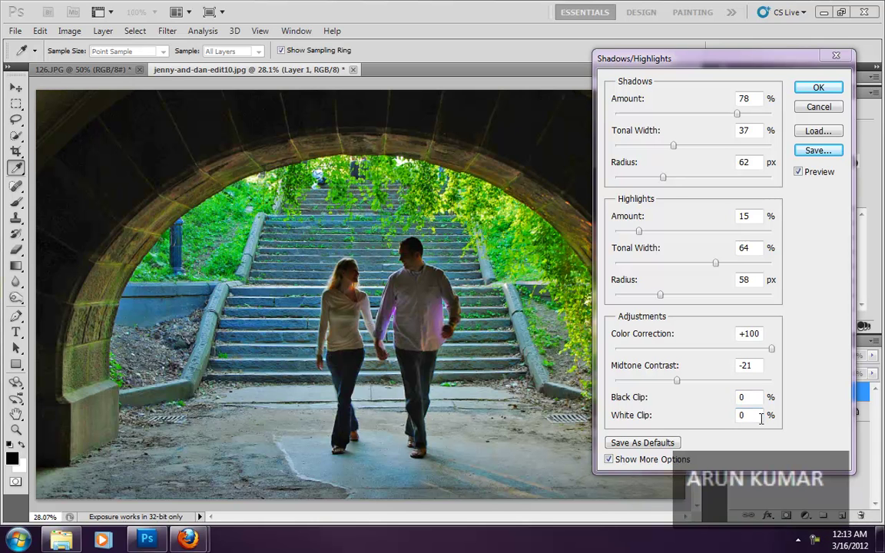
- Set the White Clip and the Black Clip to 10% each
key("shift+Tab")
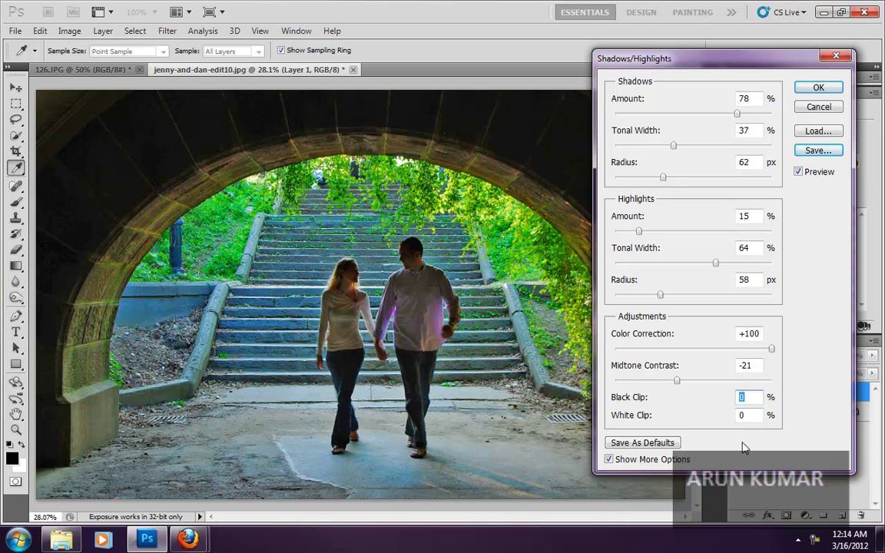
left_click(738, 416)
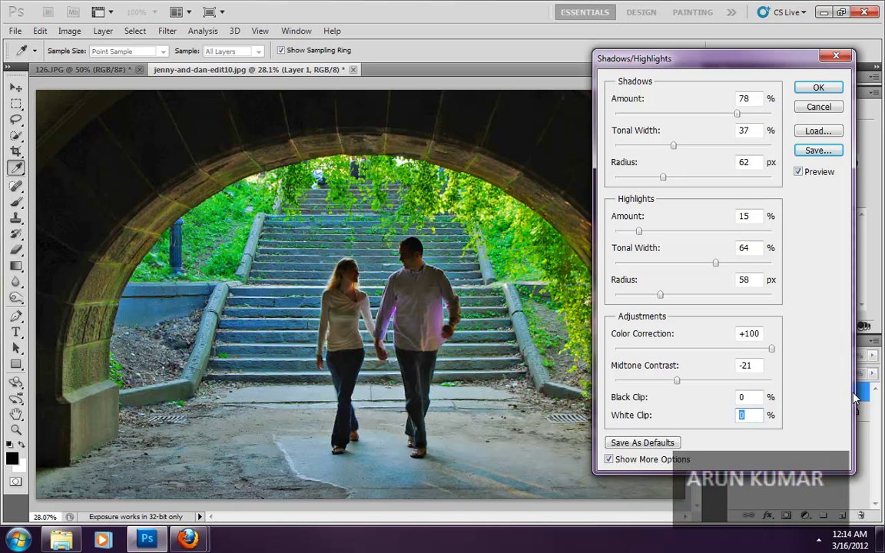
type("10")
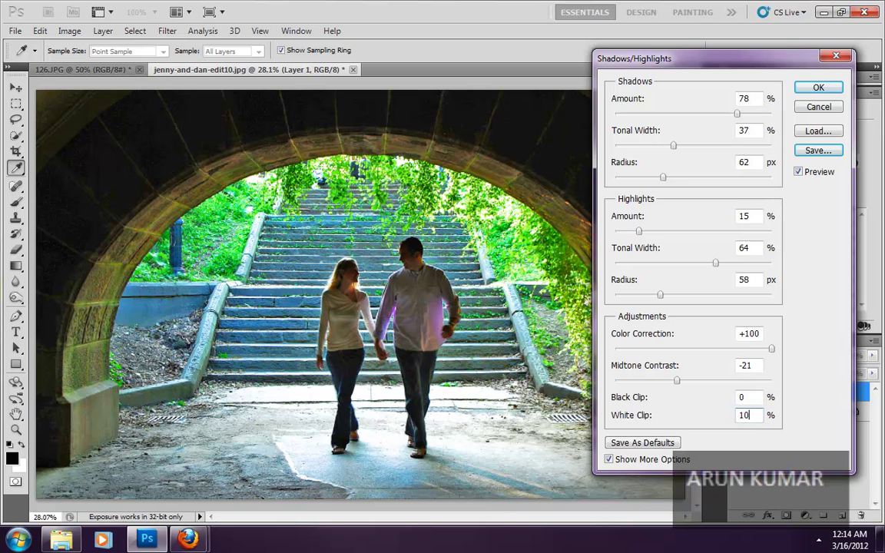
left_click(750, 397)
type("10")
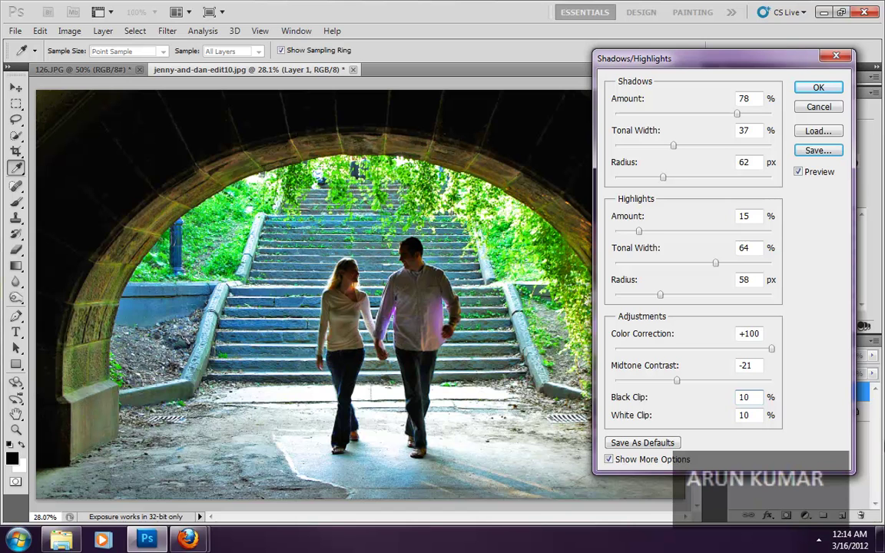
- Set the couple photo's Black Clip to 3%
double_click(744, 397)
type("3")
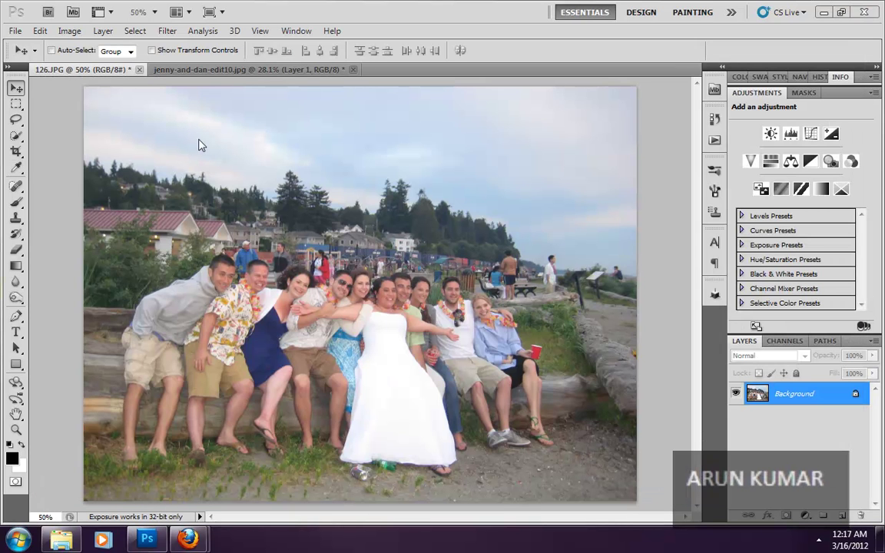
- Start a Shadows/Highlights adjustment on the 126.JPG group photo and set the shadows to Amount 13%, Tonal Width 24% and Radius 56 px
left_click(69, 30)
mouse_move(93, 69)
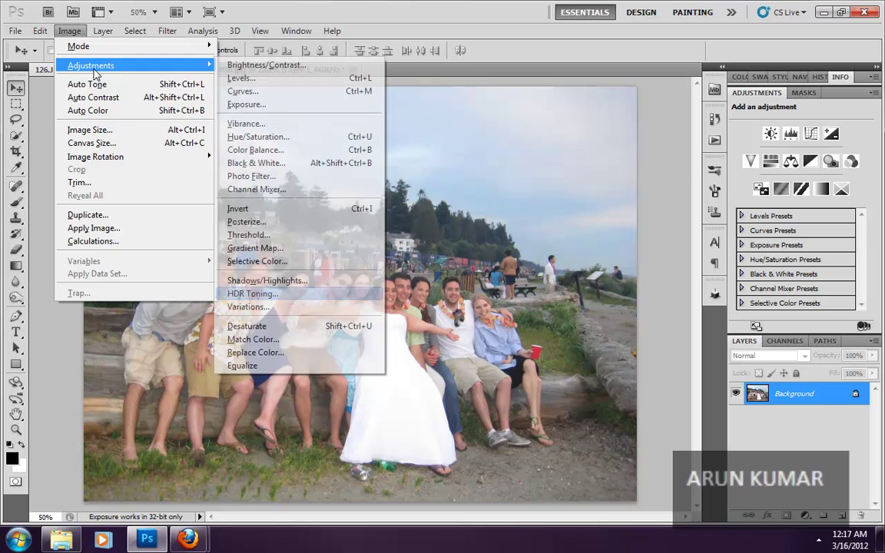
left_click(332, 283)
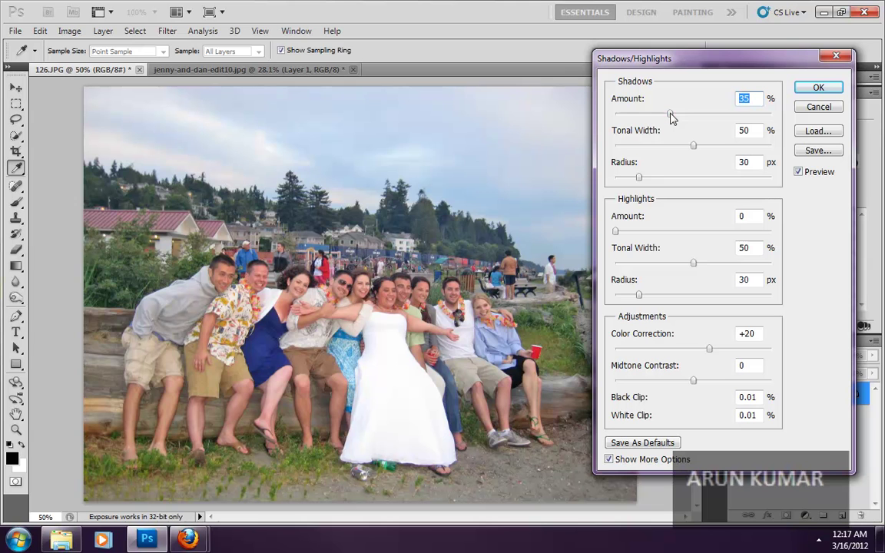
left_click_drag(670, 115, 636, 115)
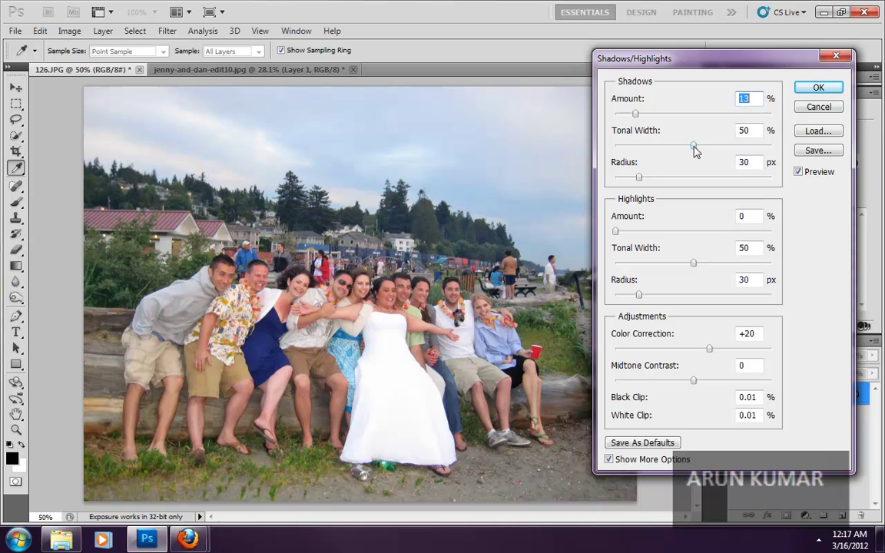
left_click_drag(694, 150, 664, 183)
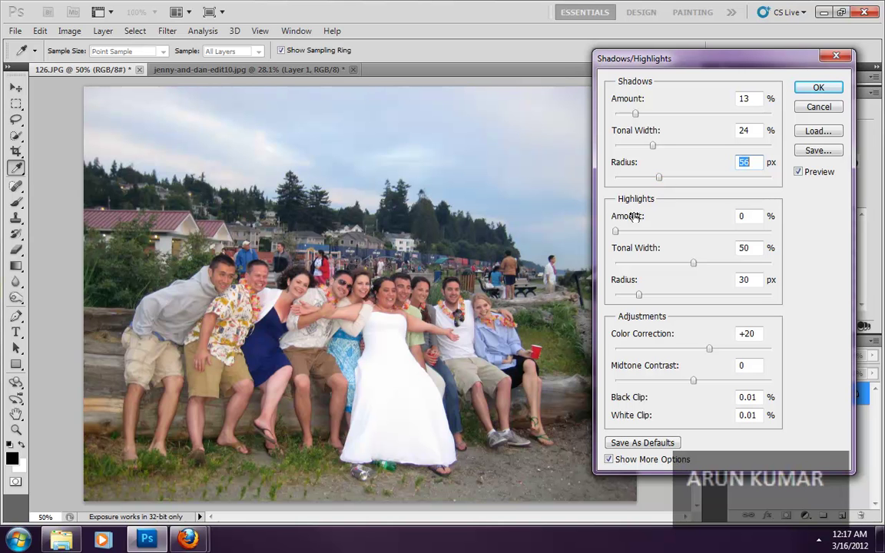
- Set the highlights to Amount 16% and Tonal Width 40%, with Color Correction at +80 and Midtone Contrast at +9
left_click_drag(616, 231, 639, 238)
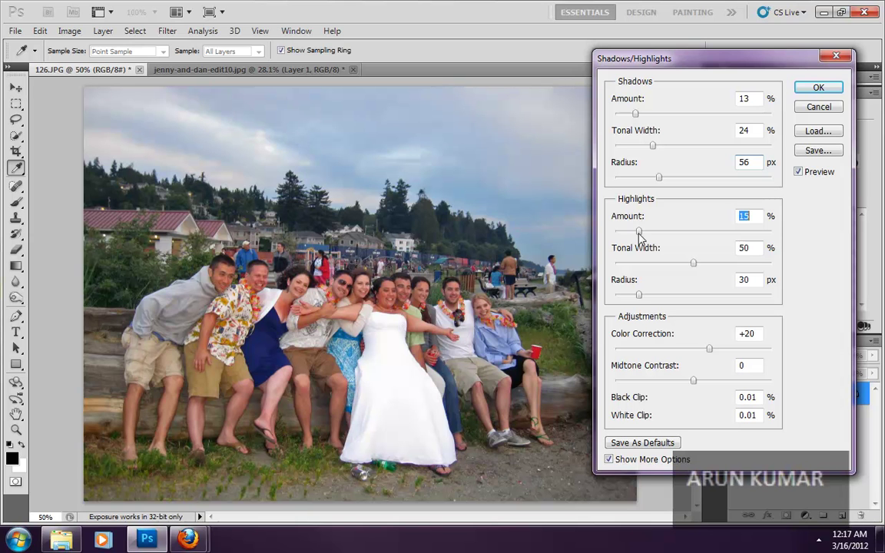
left_click_drag(639, 238, 644, 239)
mouse_move(694, 263)
left_mouse_down()
mouse_move(654, 265)
mouse_move(694, 269)
mouse_move(679, 269)
left_mouse_up()
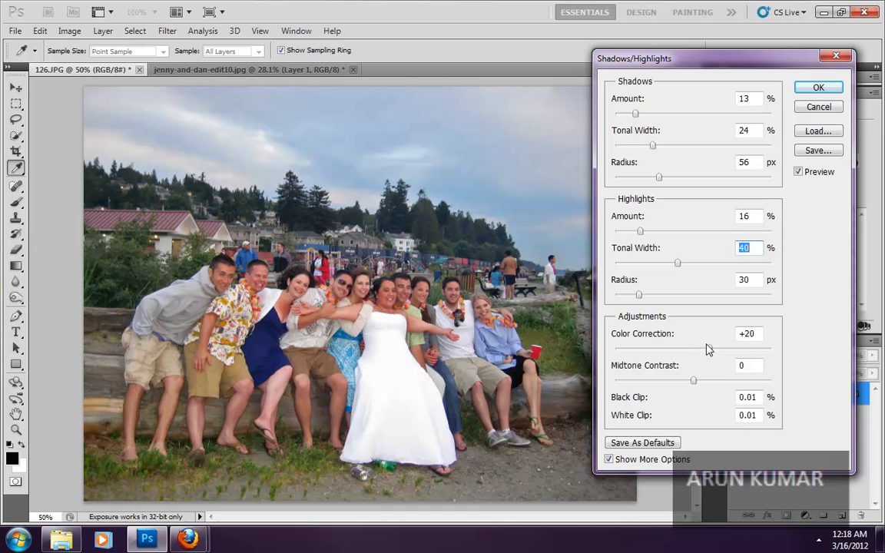
left_click_drag(708, 348, 759, 352)
mouse_move(694, 382)
left_mouse_down()
mouse_move(730, 391)
mouse_move(702, 394)
left_mouse_up()
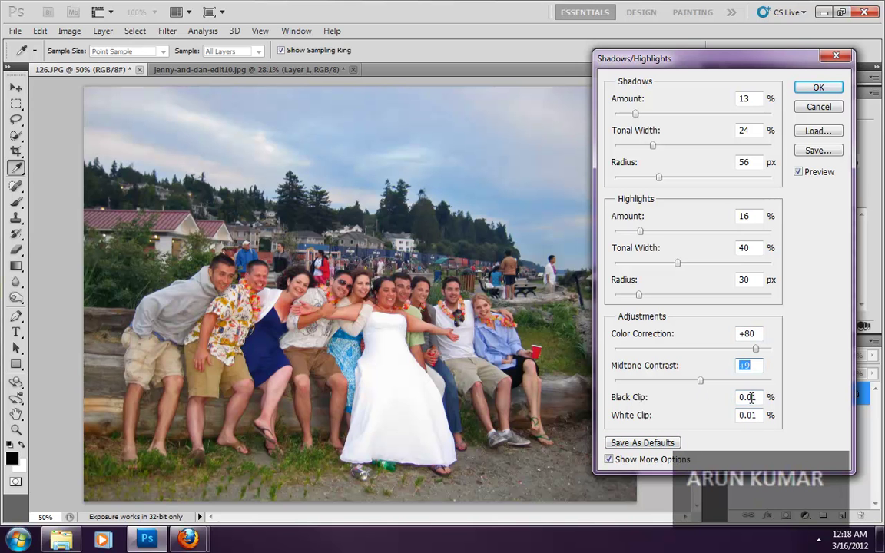
- Try Black Clip values of 10%, 50% and 5% on the group photo
left_click(752, 397)
left_click_drag(757, 397, 732, 400)
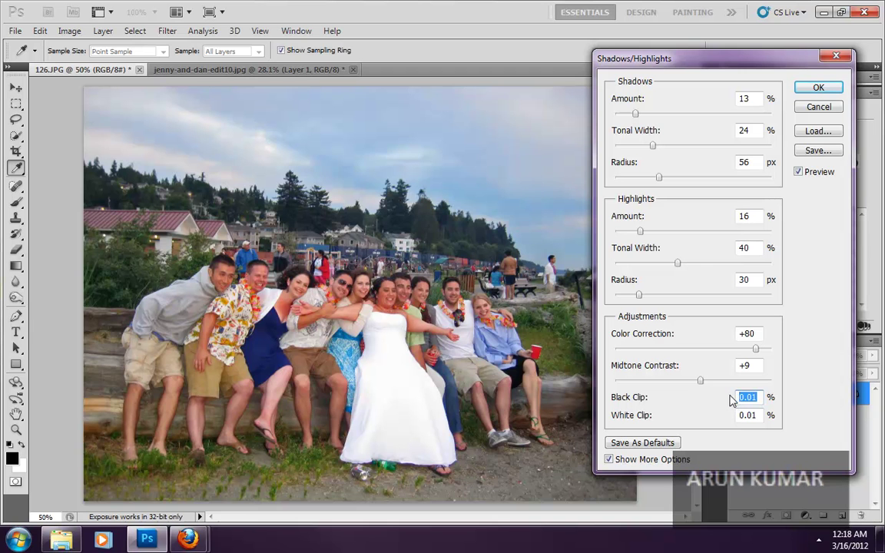
type("10")
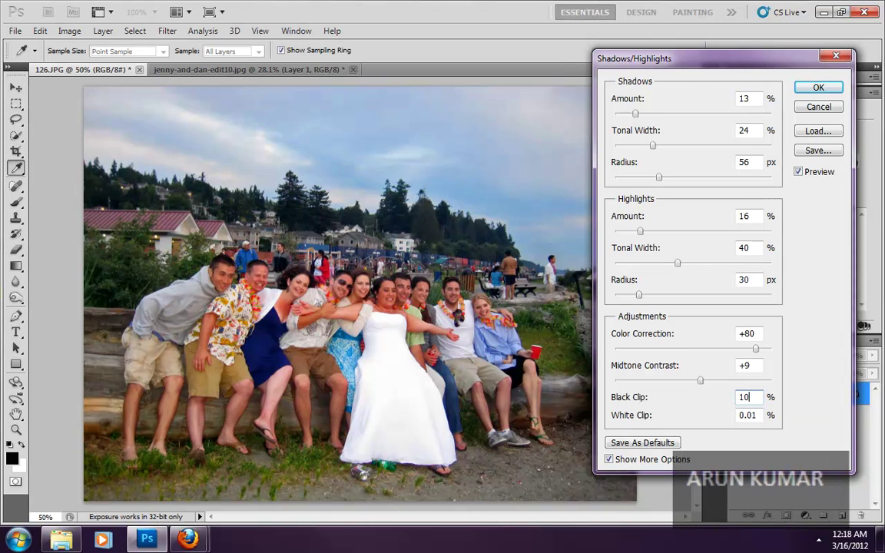
key("BackSpace")
key("BackSpace")
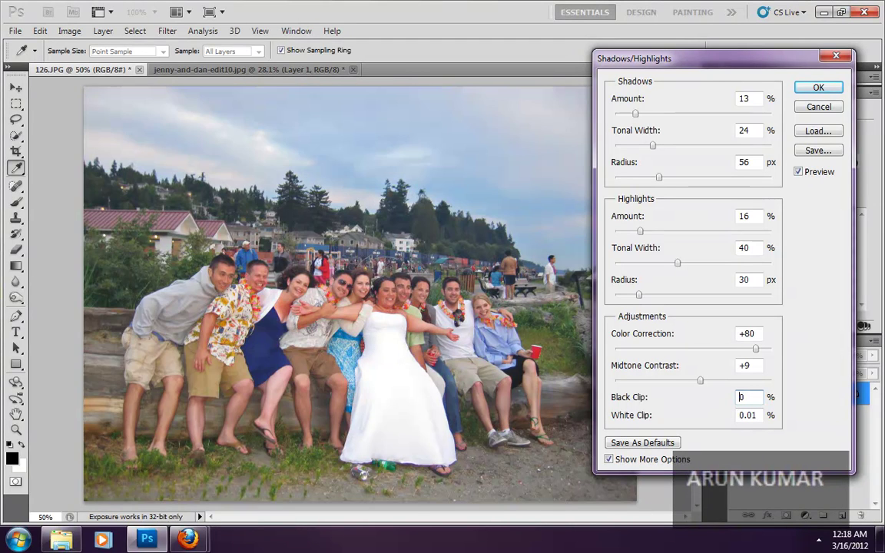
type("50")
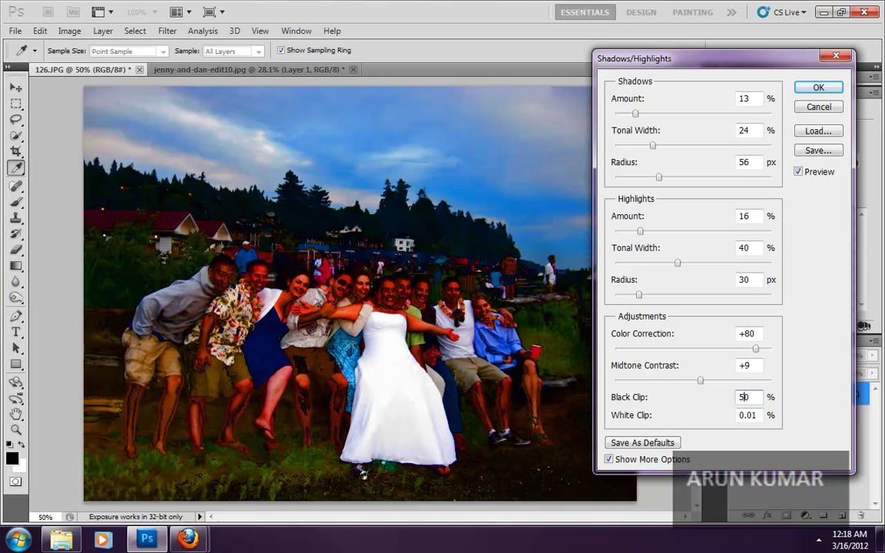
key("BackSpace")
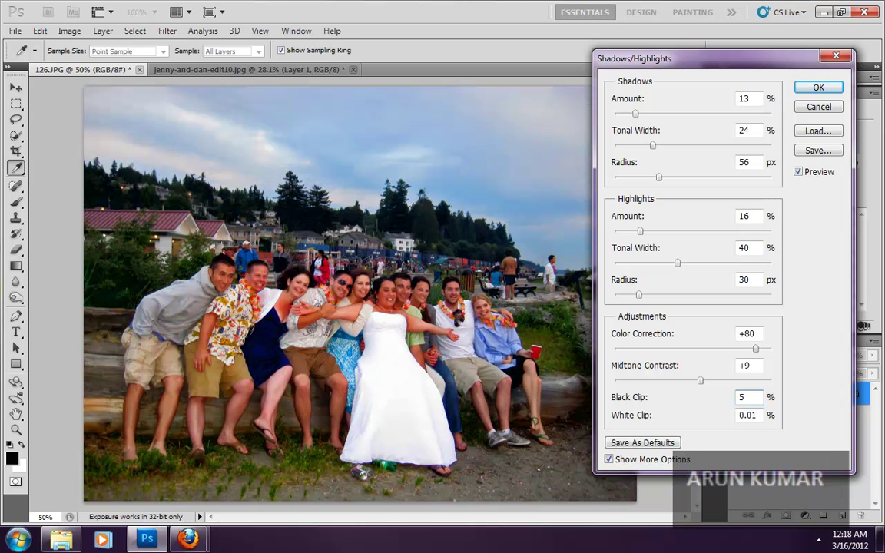
- Try a Black Clip of 3%, and settle on 2% for the group photo
double_click(744, 399)
type("3")
type("2")
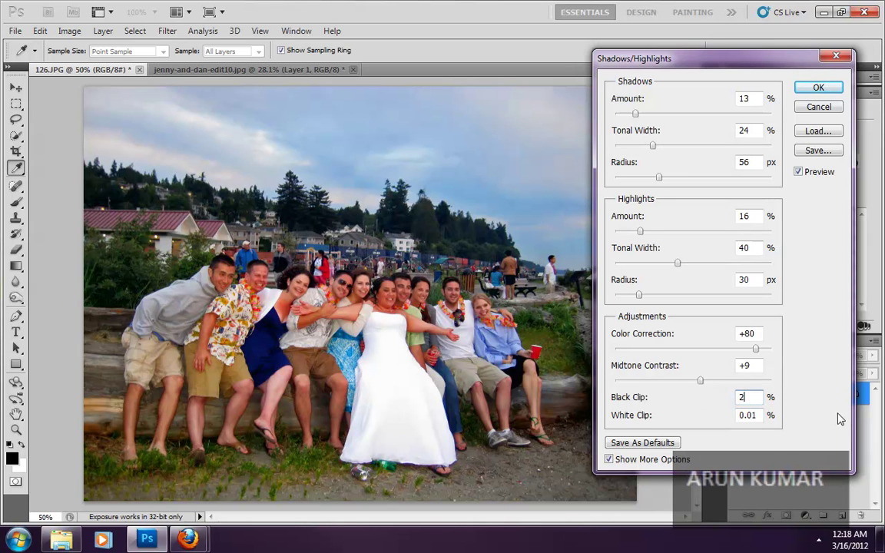
- Try a White Clip of 10%, set it to 5%, and compare the group photo with and without the preview
double_click(750, 416)
type("10")
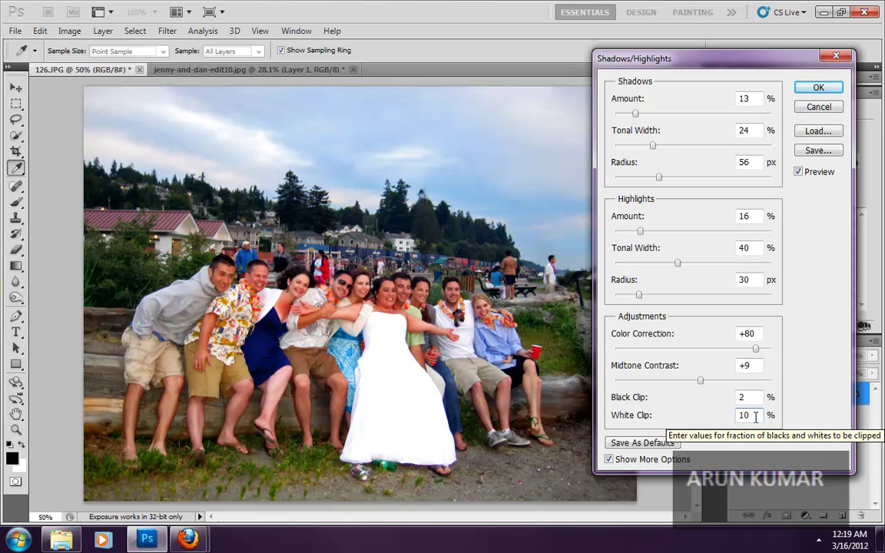
left_click_drag(757, 416, 687, 415)
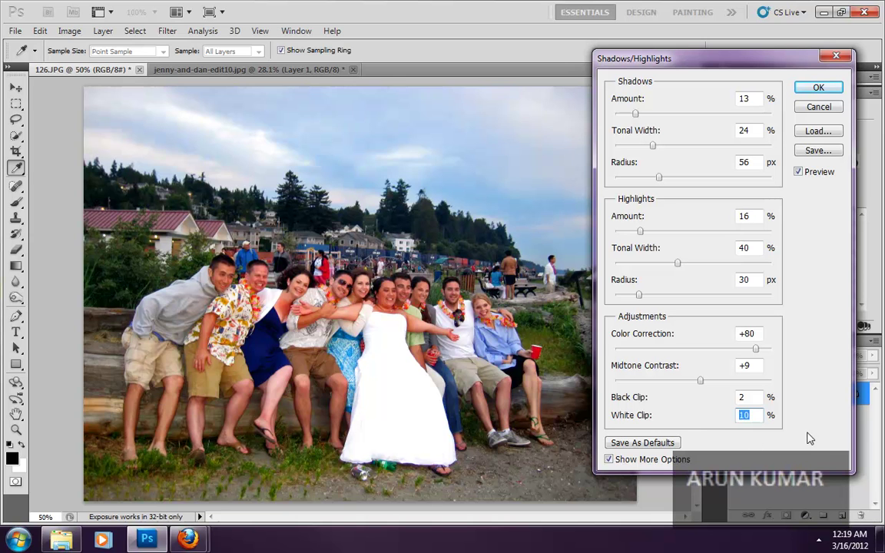
type("5")
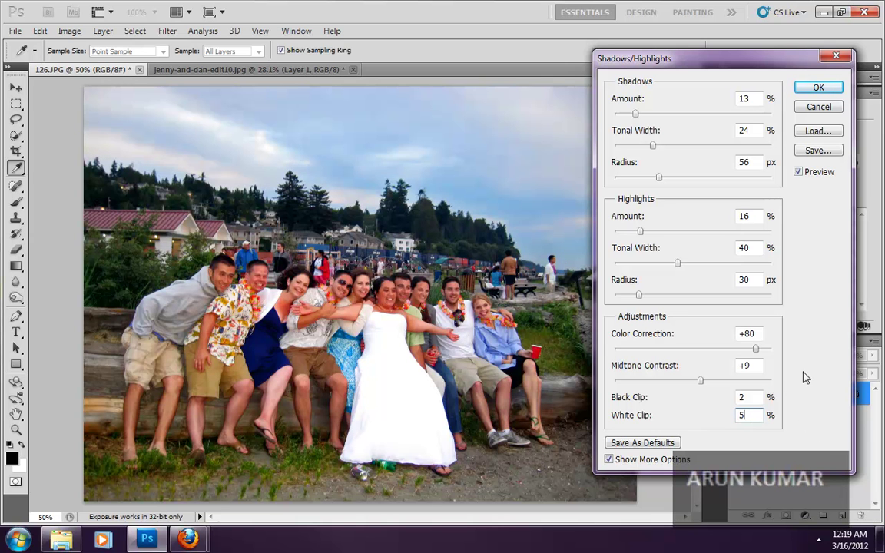
left_click(799, 173)
left_click(799, 173)
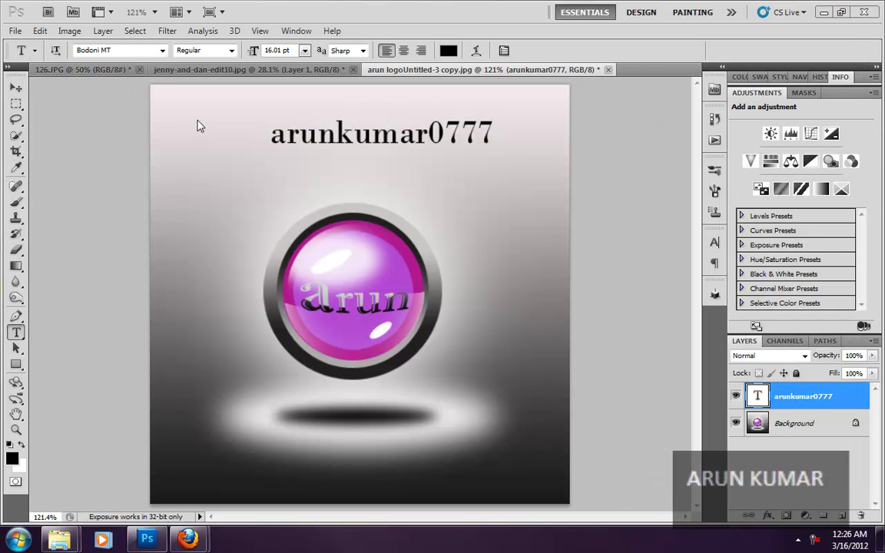
- Check which image adjustments are available for the text layer of the logo document
left_click(69, 31)
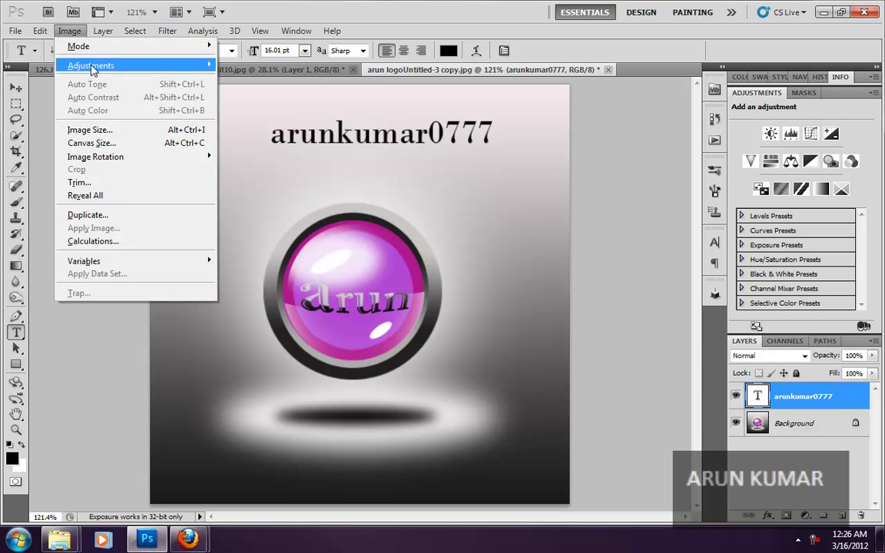
mouse_move(91, 67)
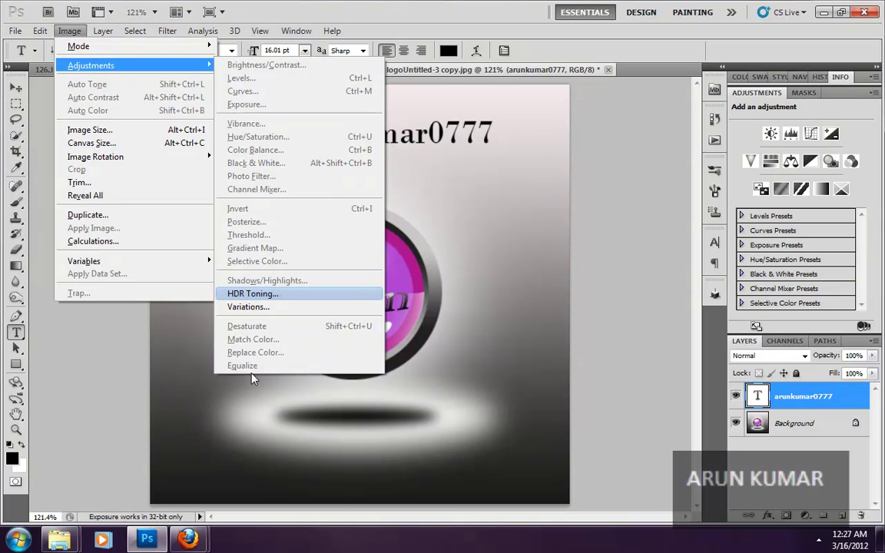
left_click(542, 62)
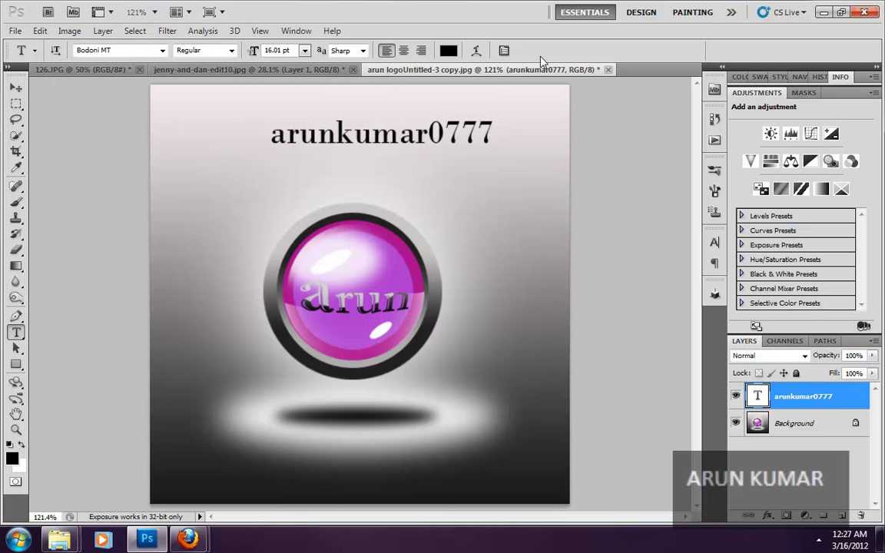